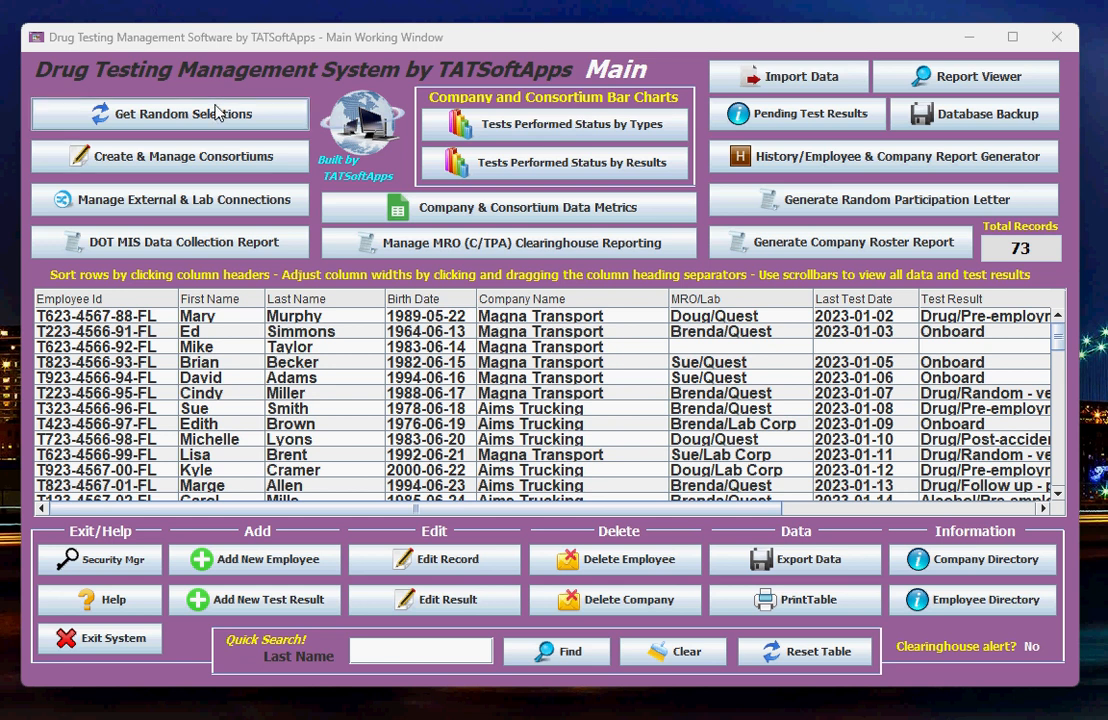
- Generate a random selection of 5 drug test candidates from the company York Health, and return to the main window
{"action": "left_click", "coordinate": [132, 108]}
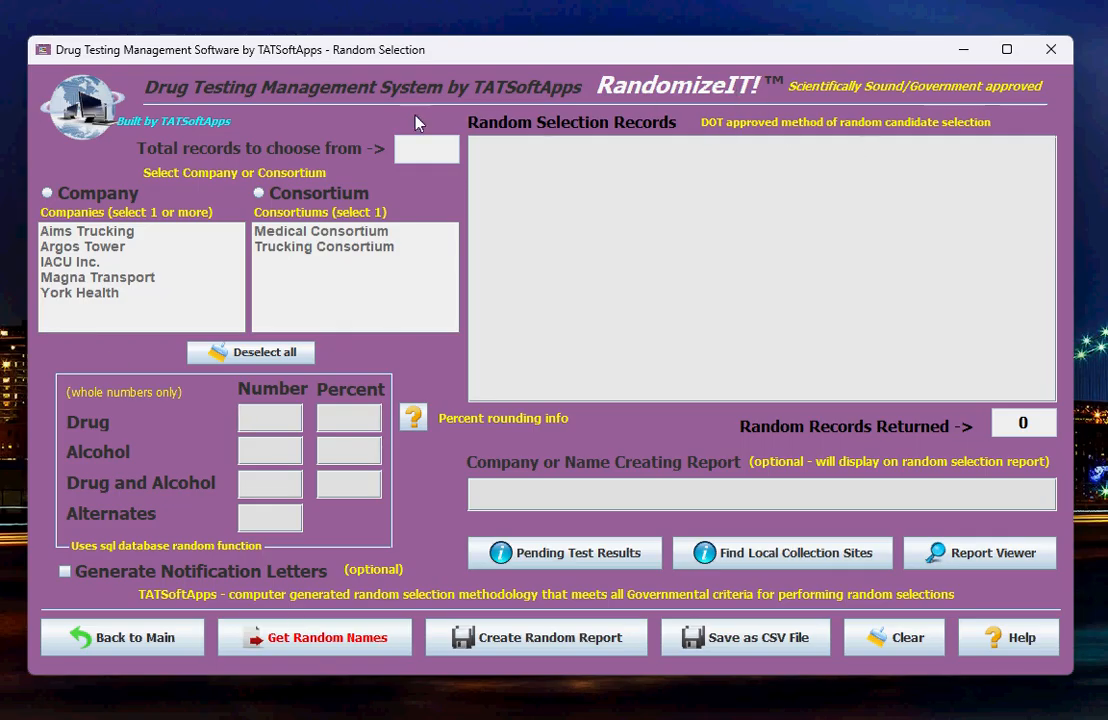
{"action": "left_click", "coordinate": [69, 199]}
{"action": "left_click", "coordinate": [67, 293]}
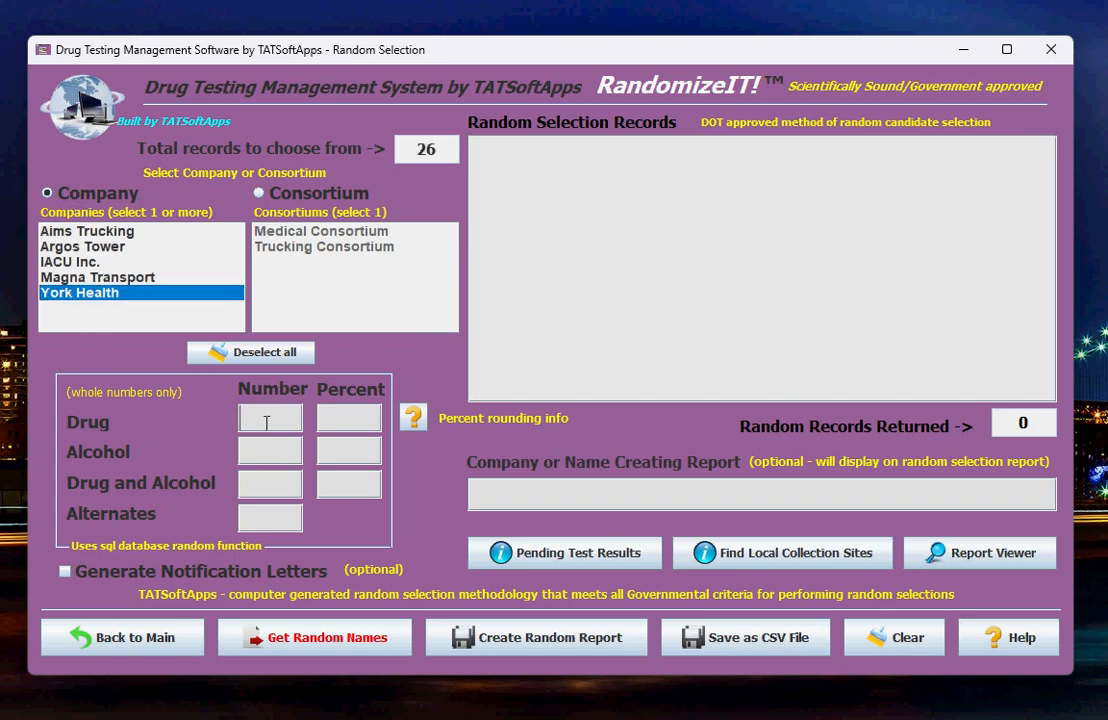
{"action": "type", "text": "5"}
{"action": "left_click", "coordinate": [258, 648]}
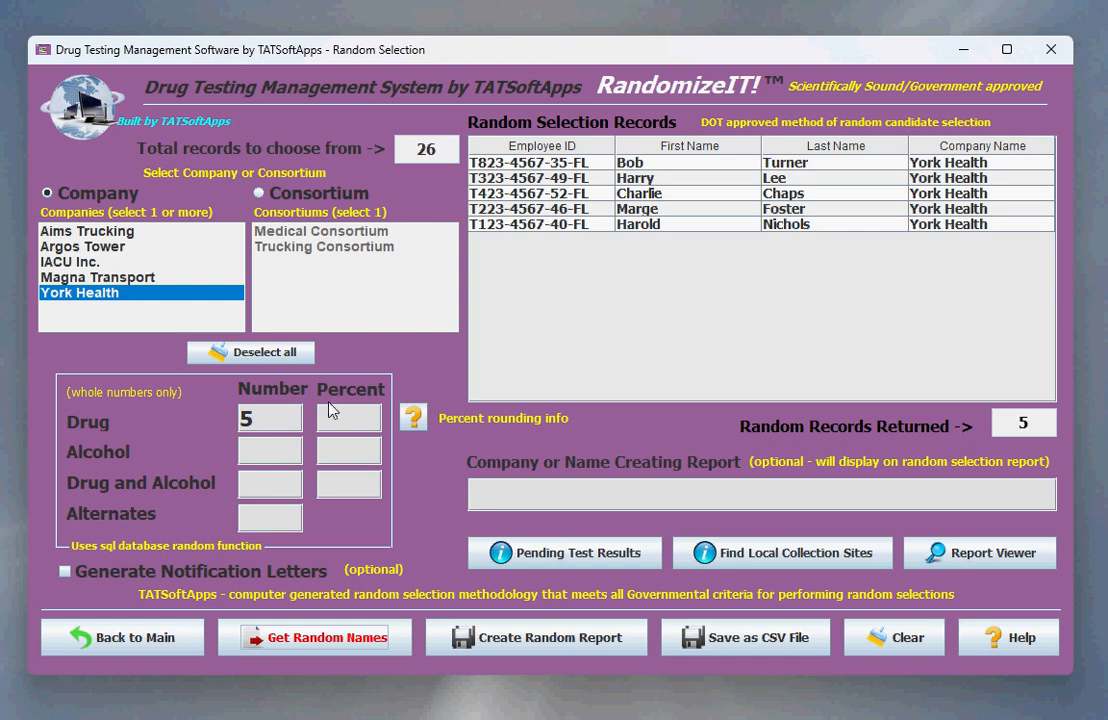
{"action": "left_click", "coordinate": [107, 648]}
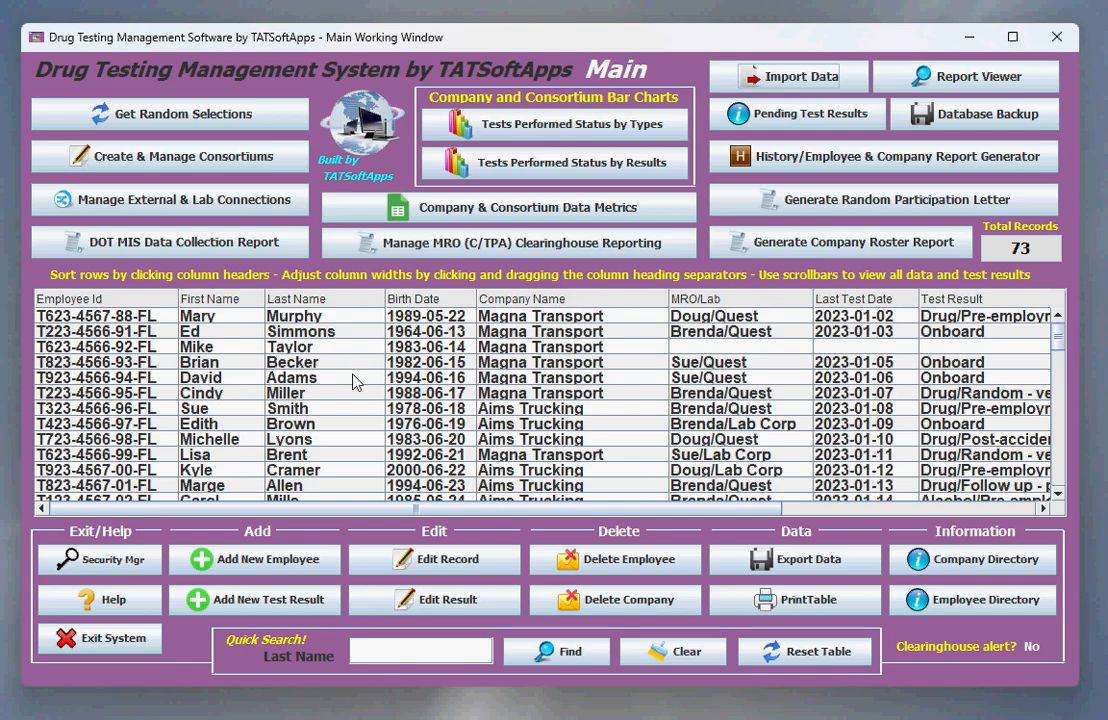
{"action": "left_click", "coordinate": [72, 113]}
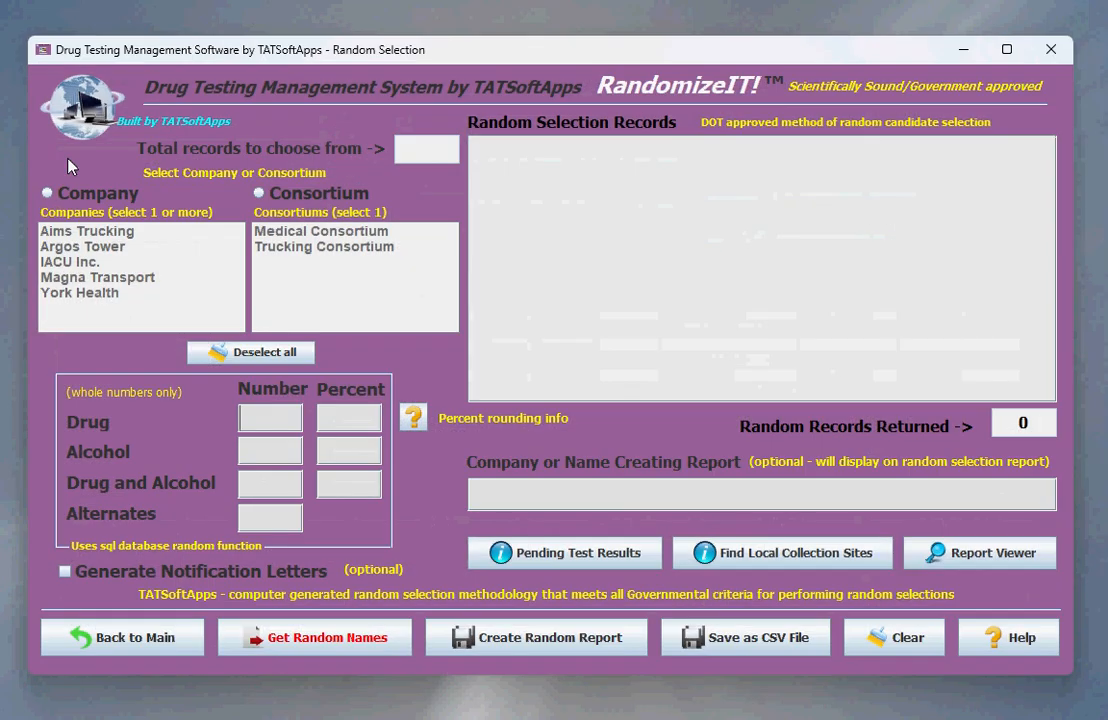
{"action": "left_click", "coordinate": [98, 638]}
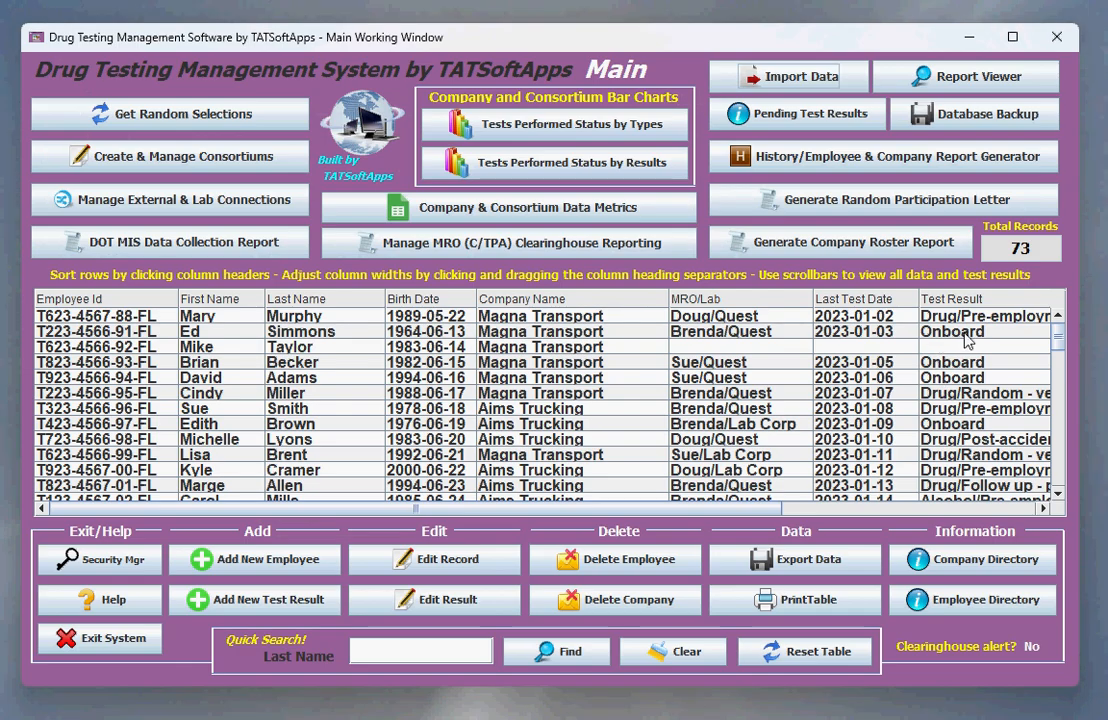
{"action": "left_click", "coordinate": [138, 118]}
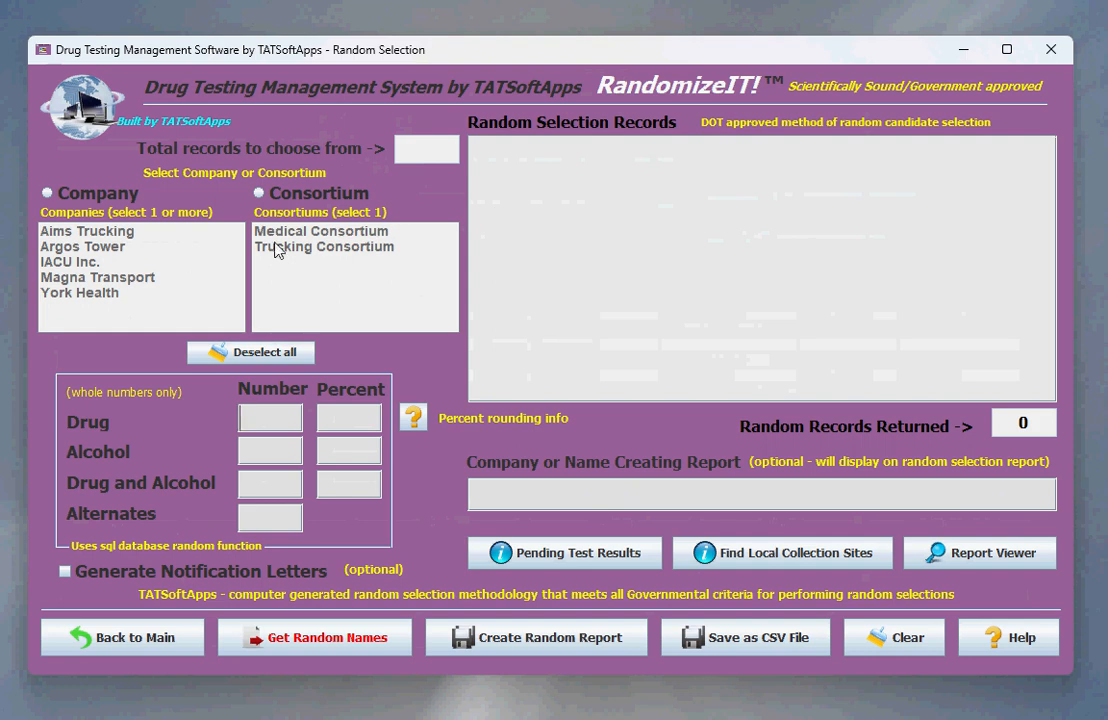
{"action": "left_click", "coordinate": [88, 640]}
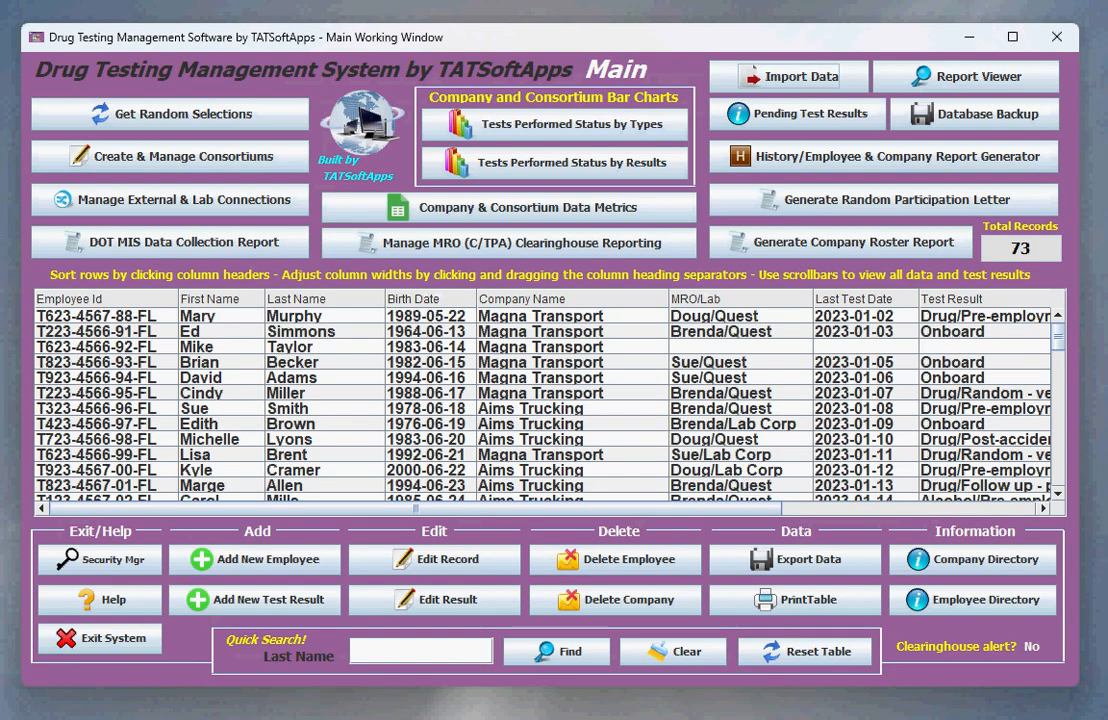
- Examine the full test results of the Magna Transport employee tested 2023-01-07 and the Aims Trucking employee tested 2023-01-08
{"action": "left_click", "coordinate": [107, 395]}
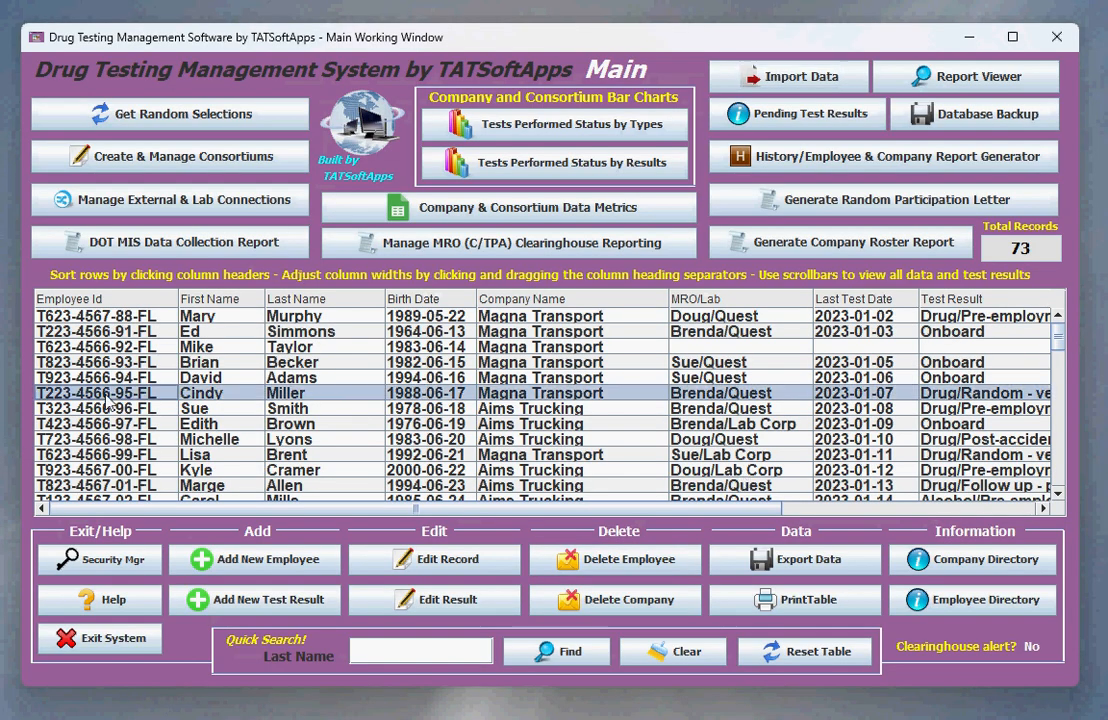
{"action": "left_click", "coordinate": [940, 410]}
{"action": "left_click_drag", "start_coordinate": [376, 509], "coordinate": [78, 508]}
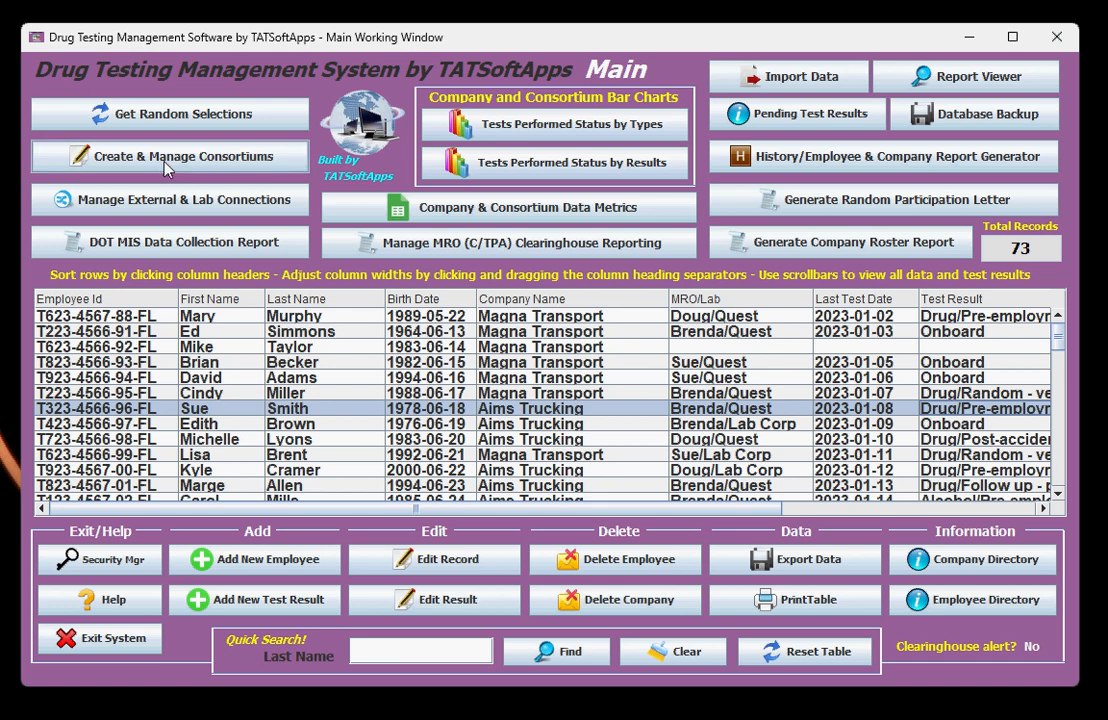
- Generate a random selection of 6 drug test candidates from the company Aims Trucking, and return to the main window
{"action": "left_click", "coordinate": [138, 118]}
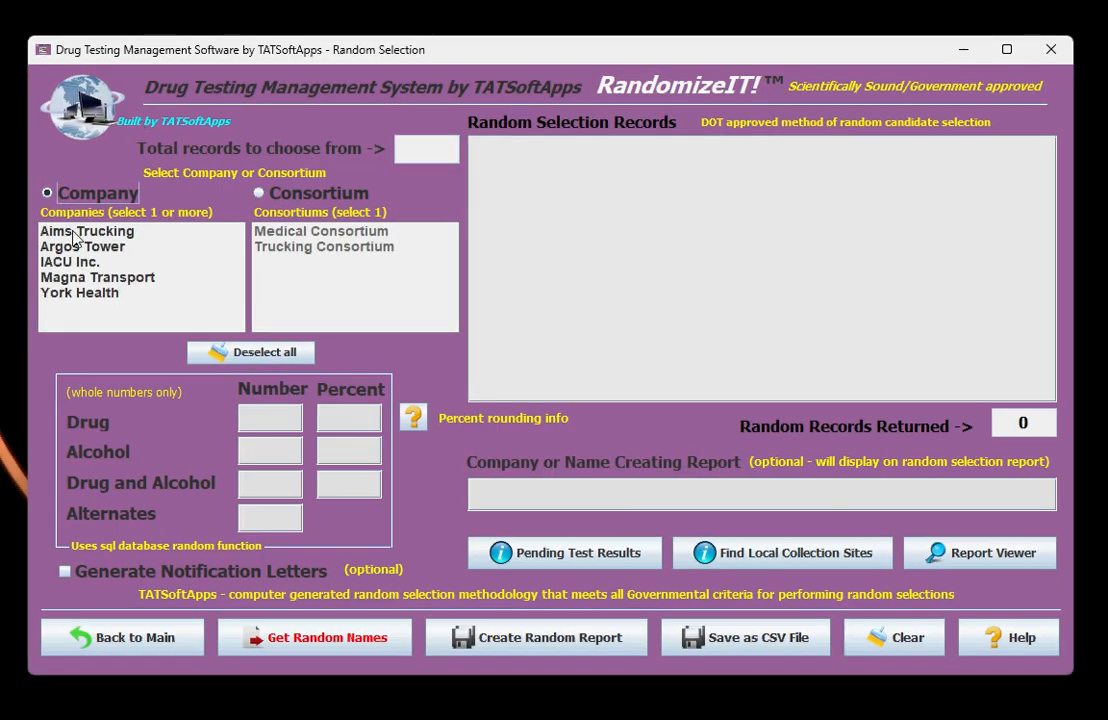
{"action": "left_click", "coordinate": [64, 235]}
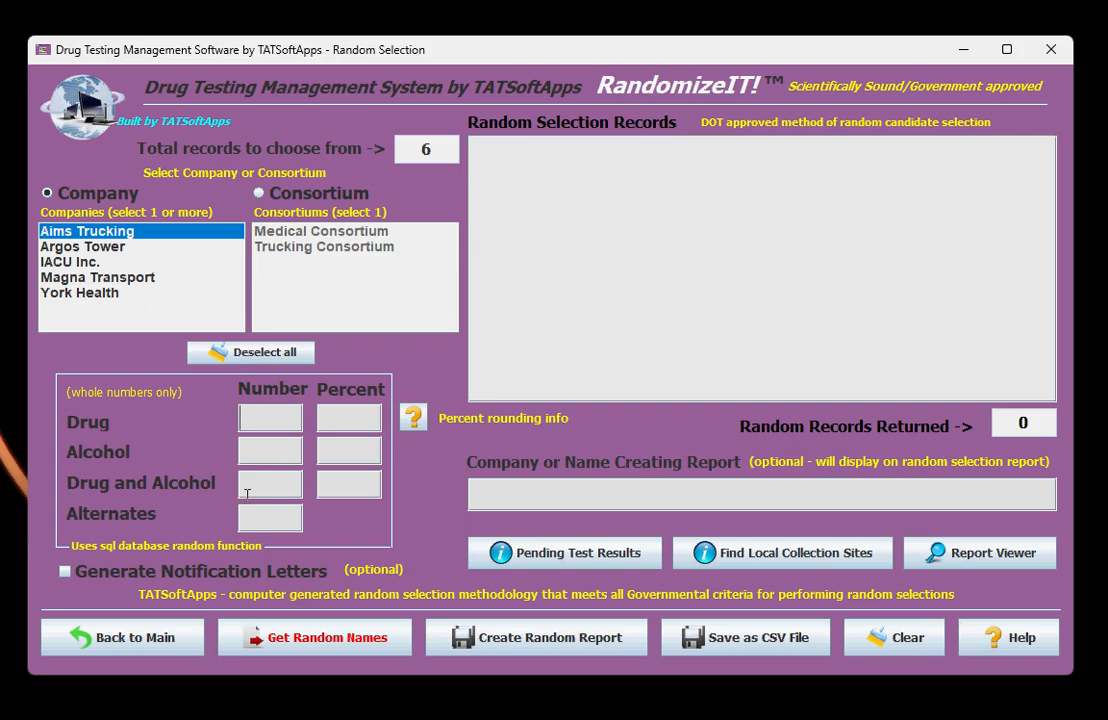
{"action": "type", "text": "6"}
{"action": "left_click", "coordinate": [268, 652]}
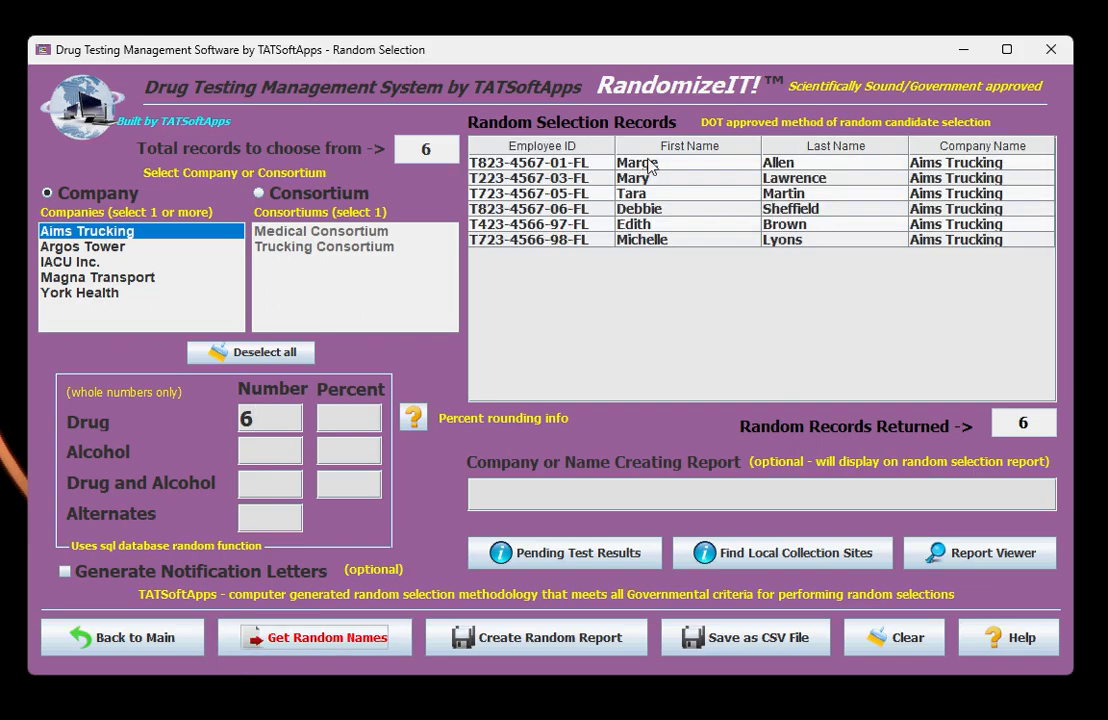
{"action": "left_click", "coordinate": [118, 644]}
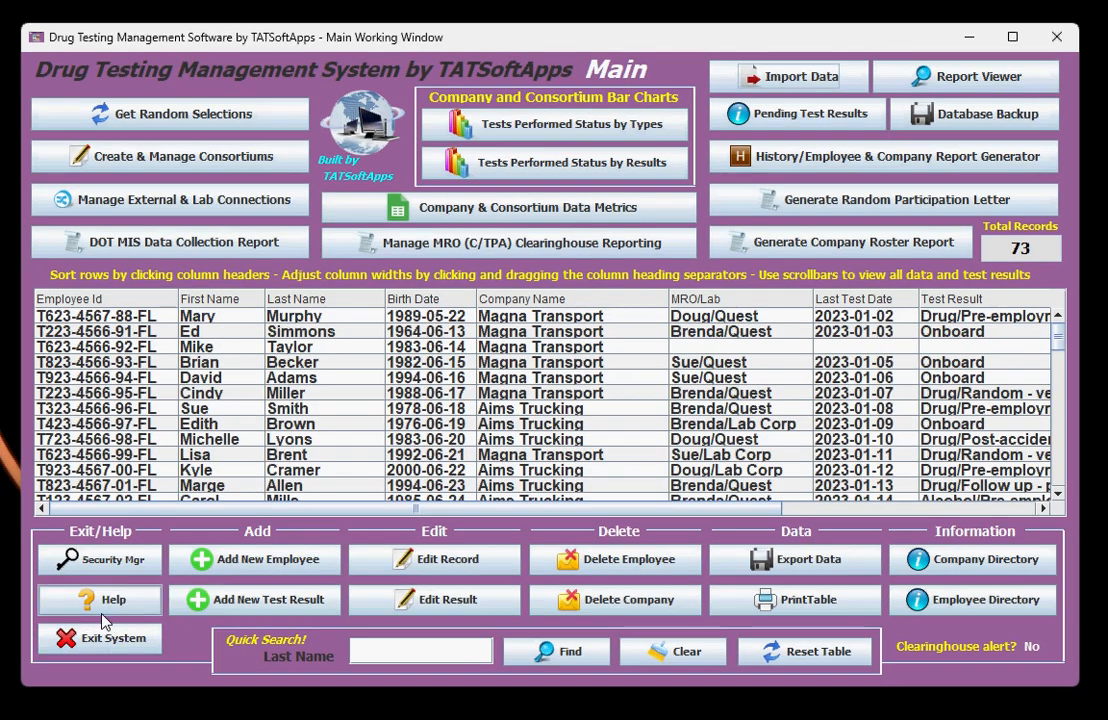
- Edit the result of the Aims Trucking employee tested 2023-01-08 by onboarding the employee, and acknowledge the change
{"action": "left_click", "coordinate": [199, 410]}
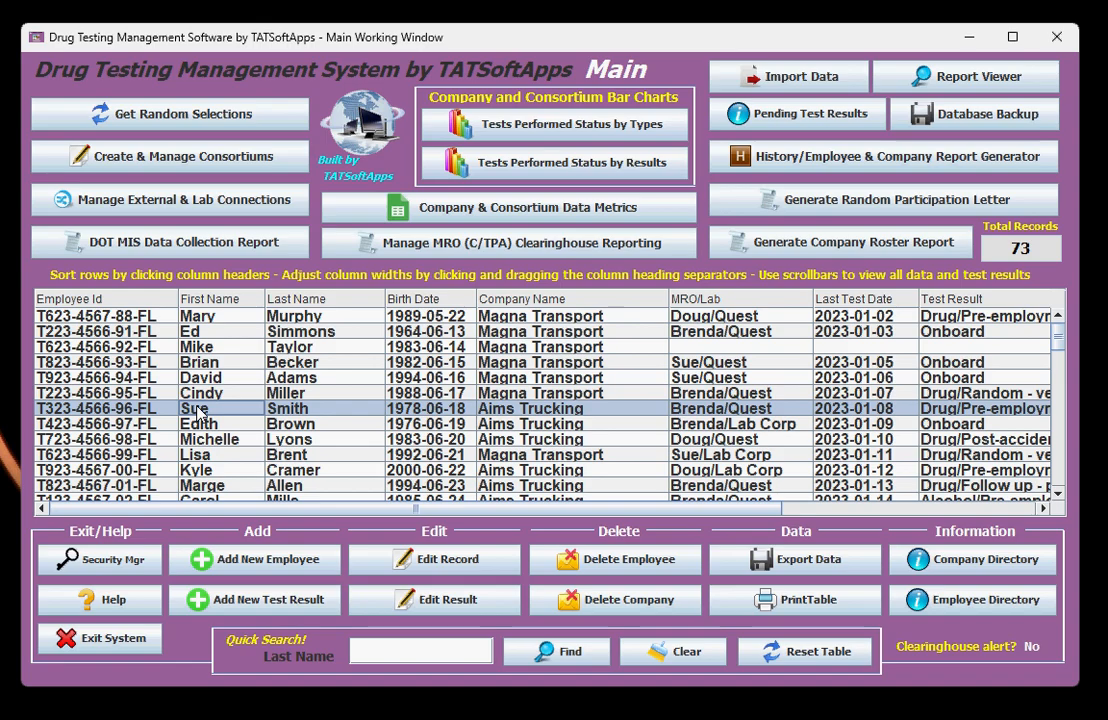
{"action": "left_click", "coordinate": [433, 600]}
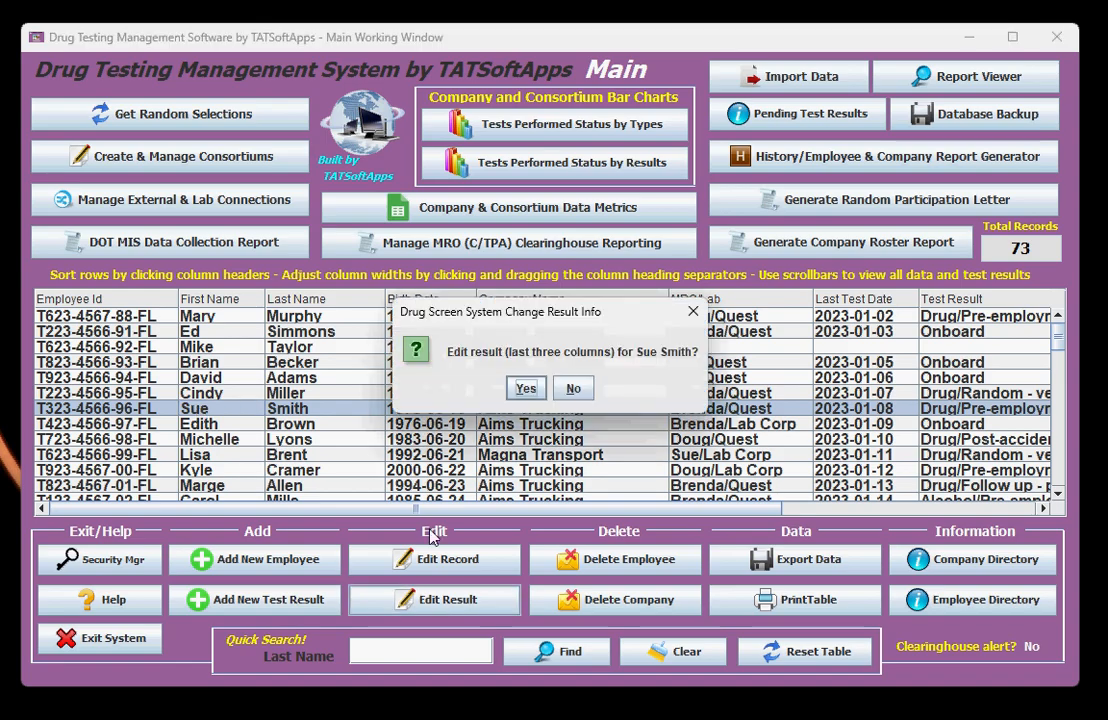
{"action": "left_click", "coordinate": [537, 392]}
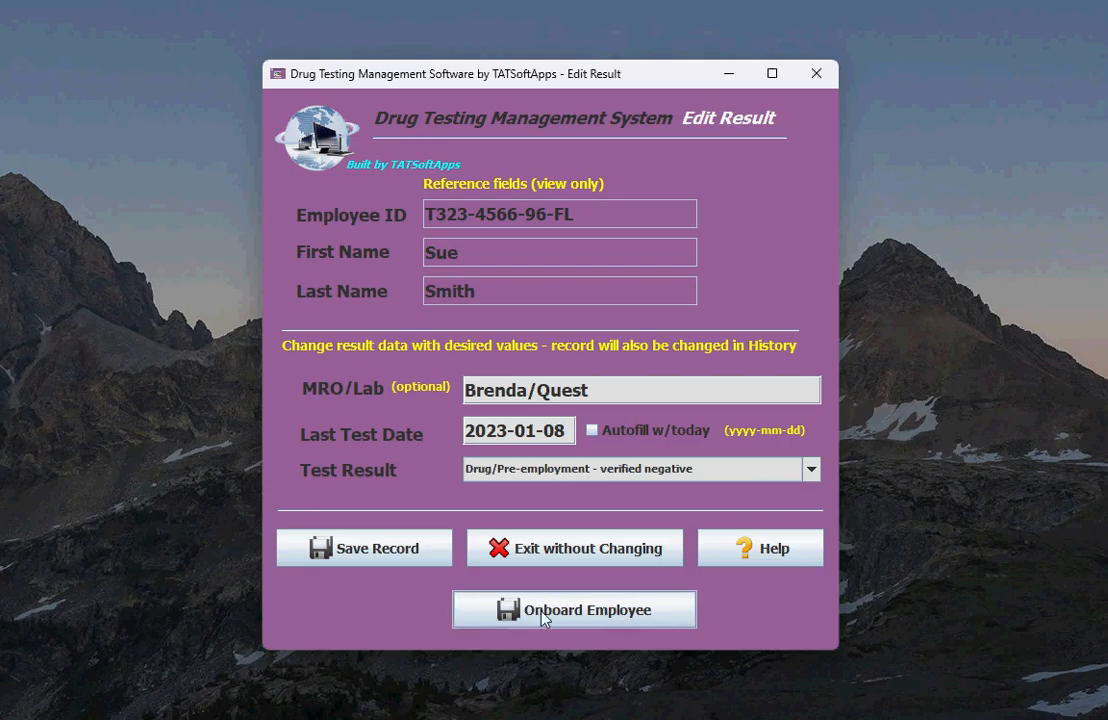
{"action": "left_click", "coordinate": [583, 613]}
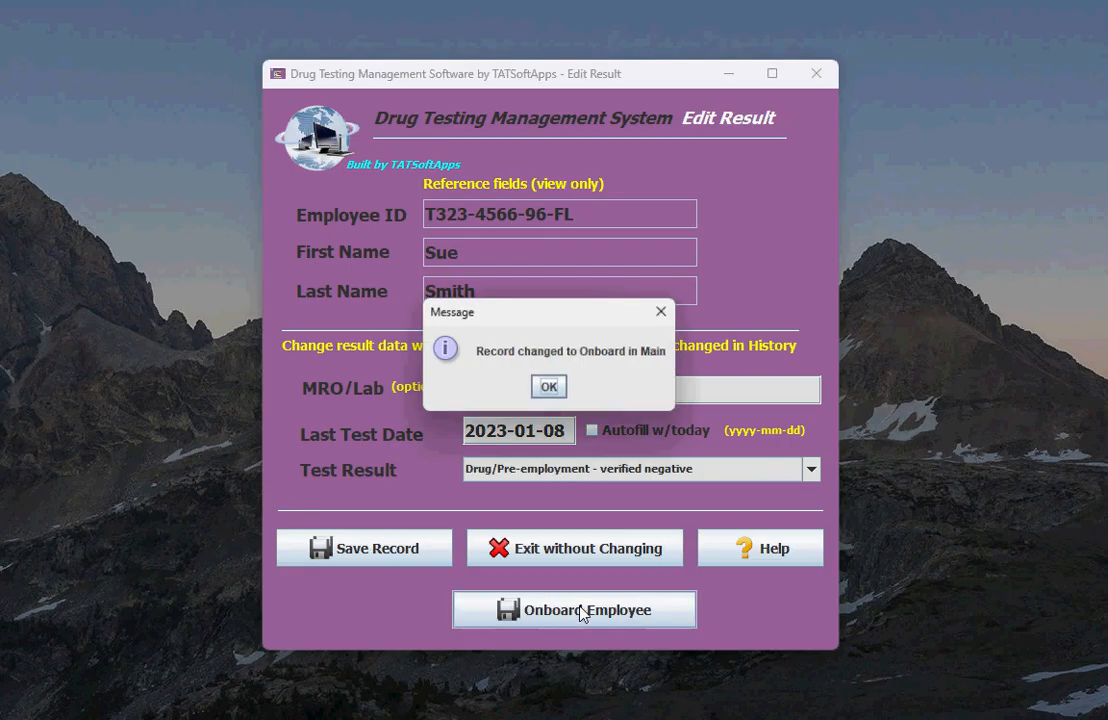
{"action": "left_click", "coordinate": [548, 390]}
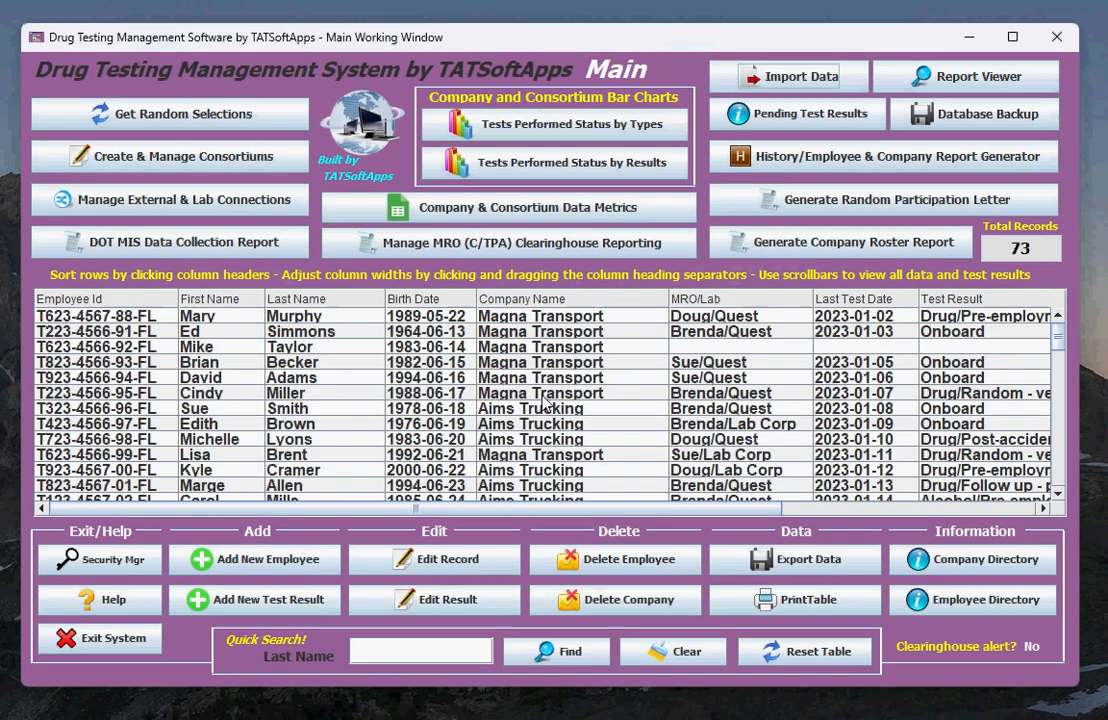
- Generate a random selection of 7 drug test candidates from the company Aims Trucking, and return to the main window
{"action": "left_click", "coordinate": [240, 412]}
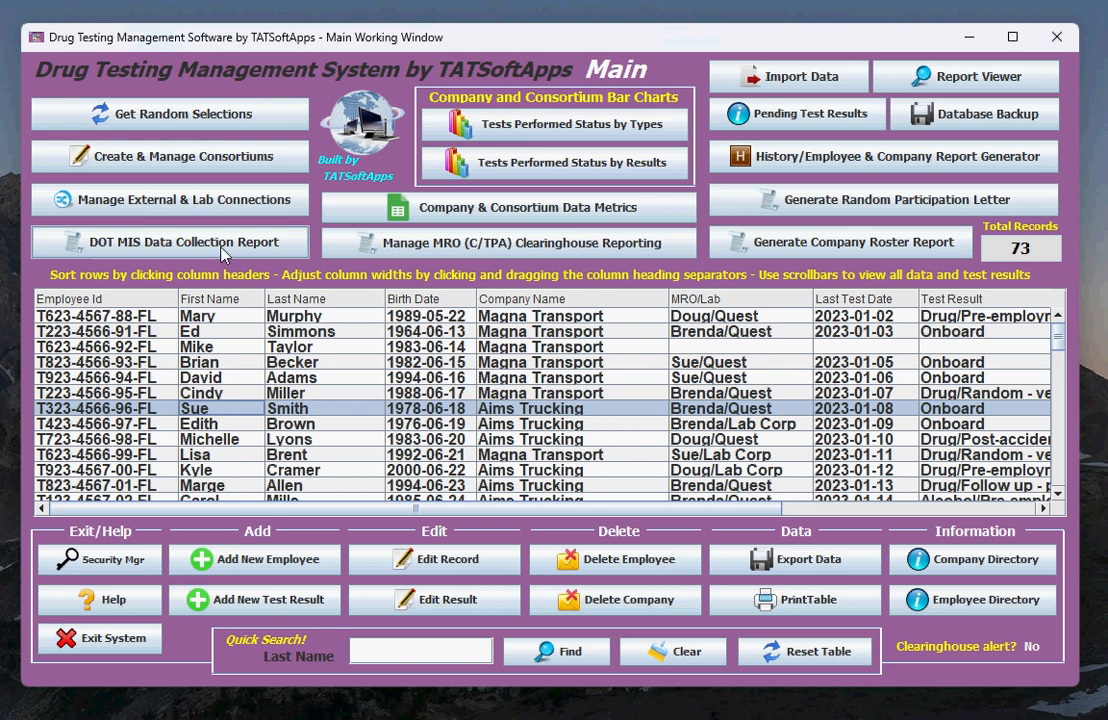
{"action": "left_click", "coordinate": [178, 117]}
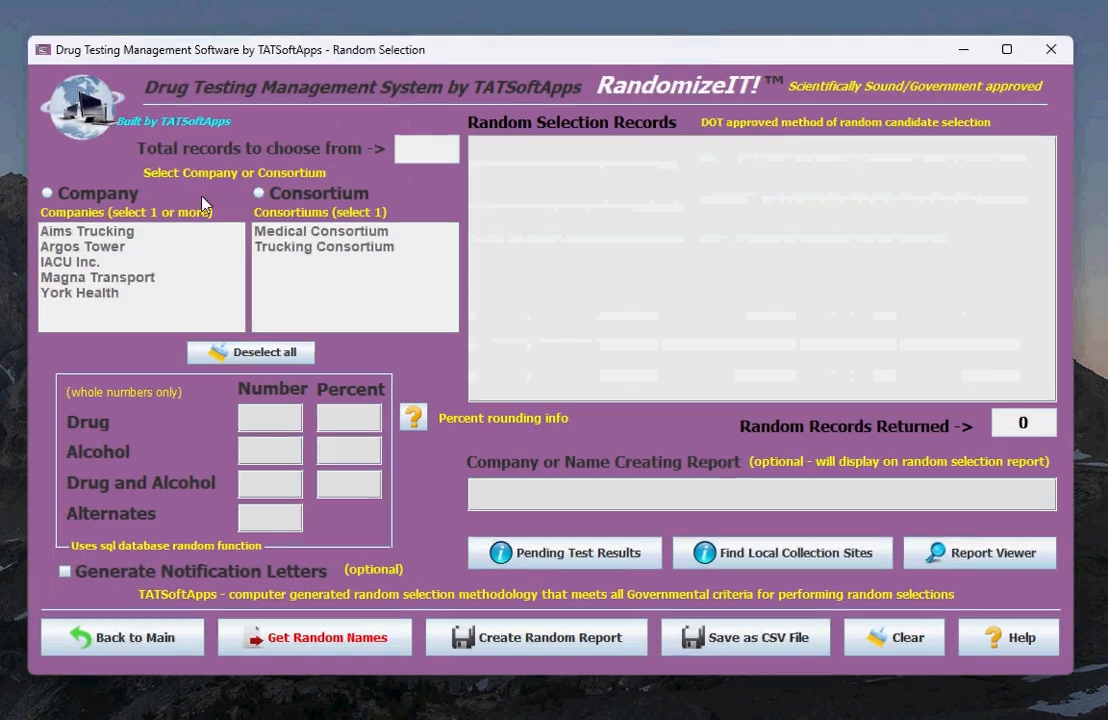
{"action": "left_click", "coordinate": [84, 195]}
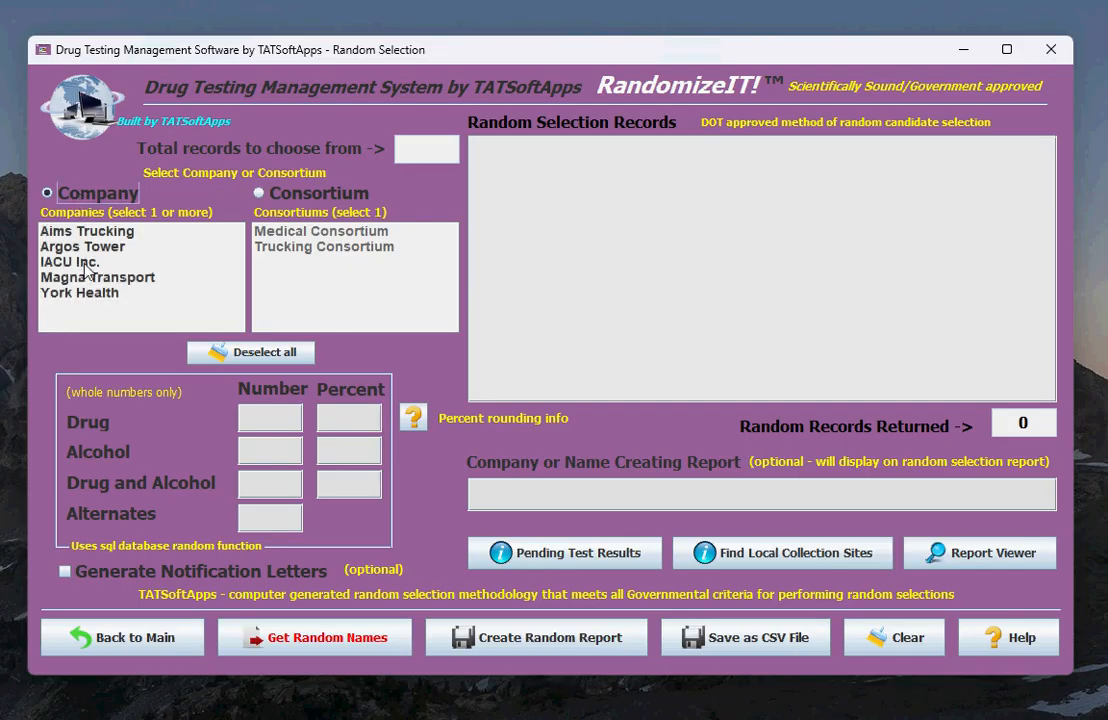
{"action": "left_click", "coordinate": [70, 247]}
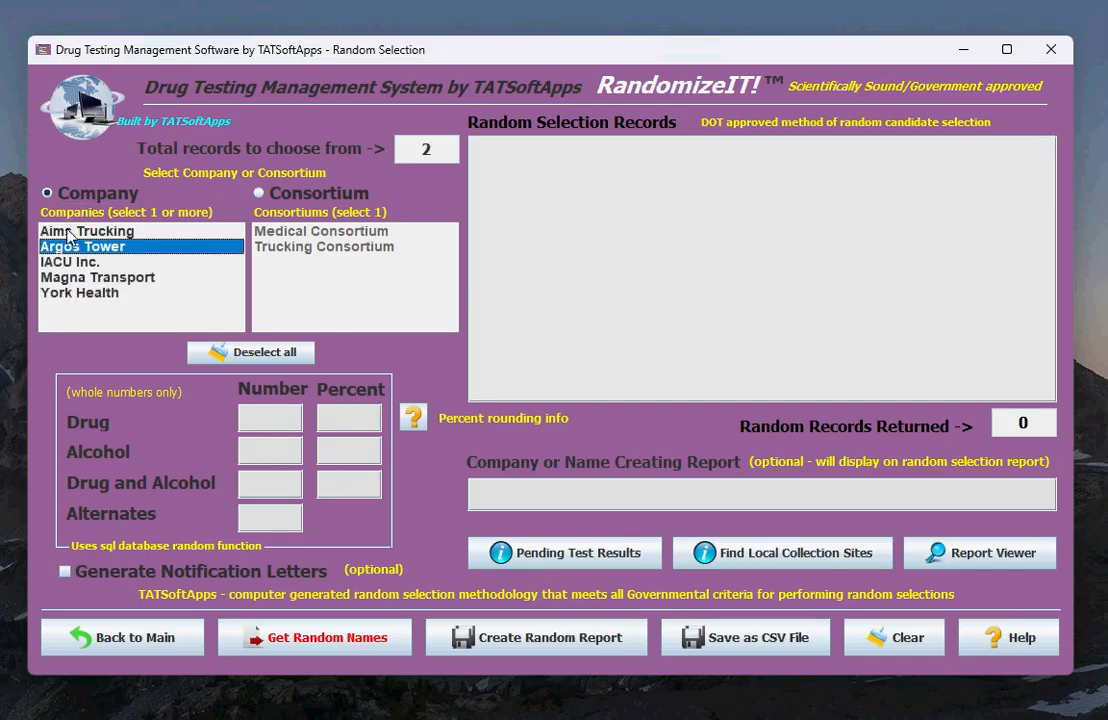
{"action": "left_click", "coordinate": [67, 231], "text": "ctrl"}
{"action": "left_click", "coordinate": [71, 249], "text": "ctrl"}
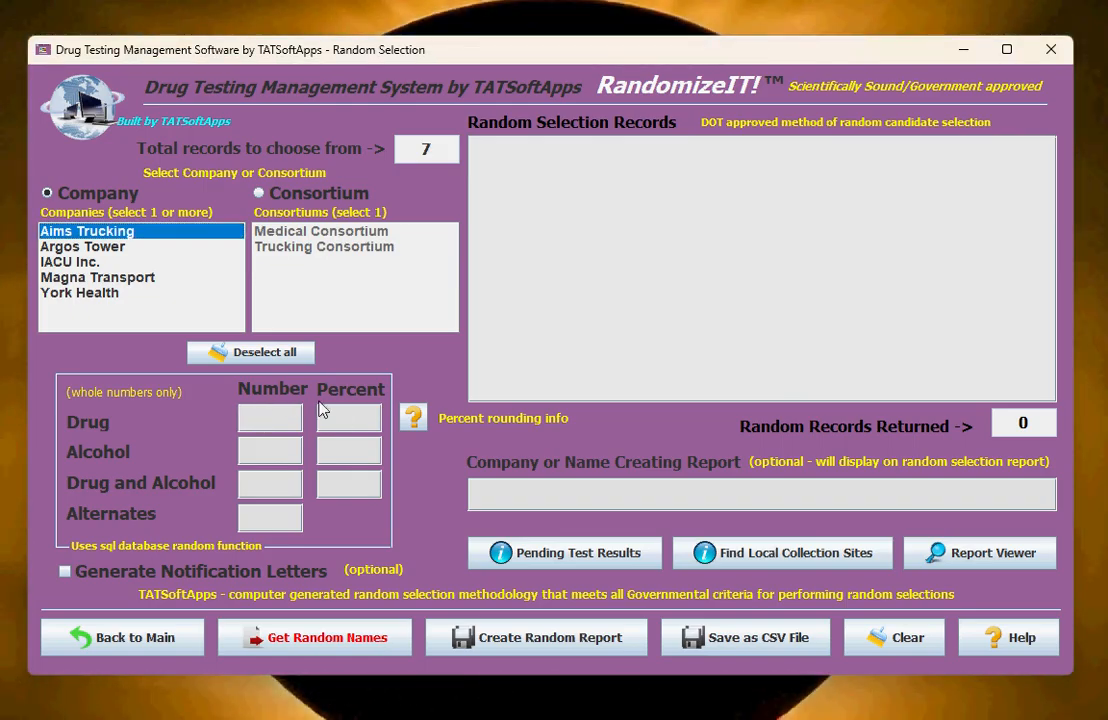
{"action": "type", "text": "7"}
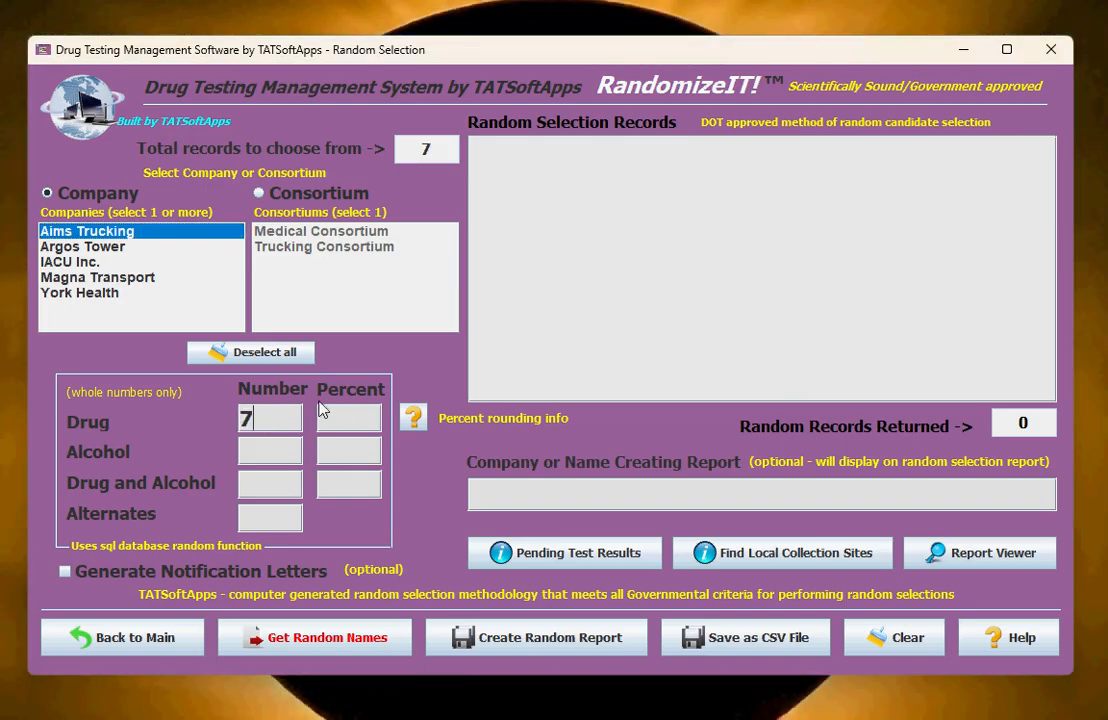
{"action": "left_click", "coordinate": [271, 645]}
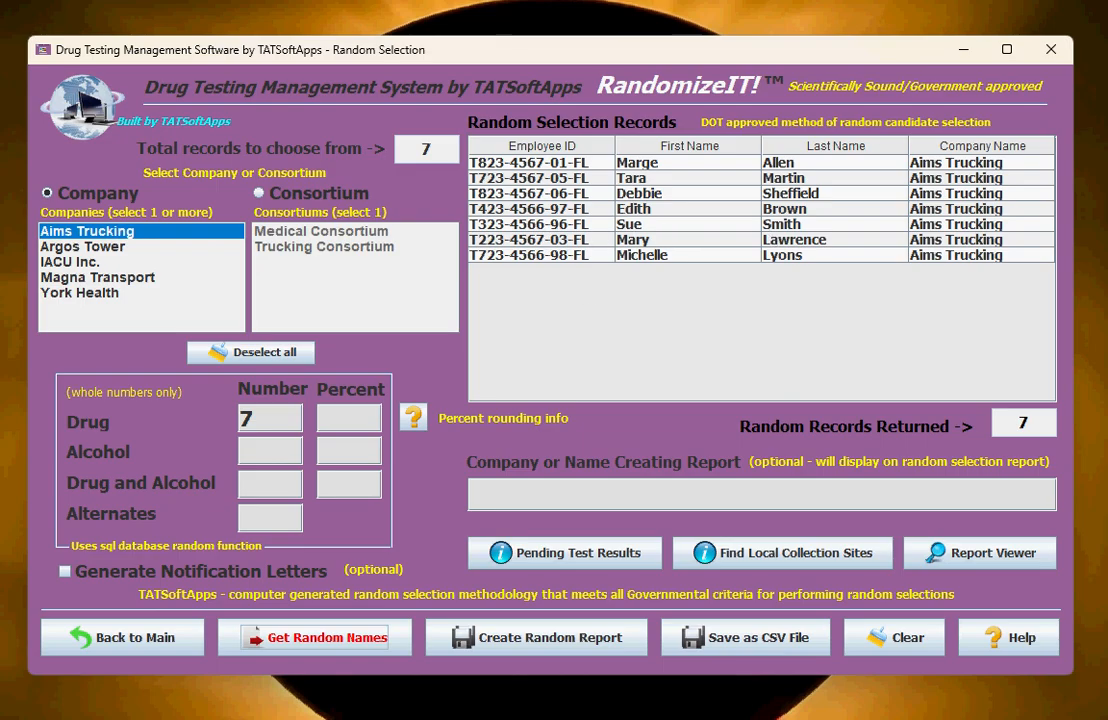
{"action": "left_click", "coordinate": [137, 648]}
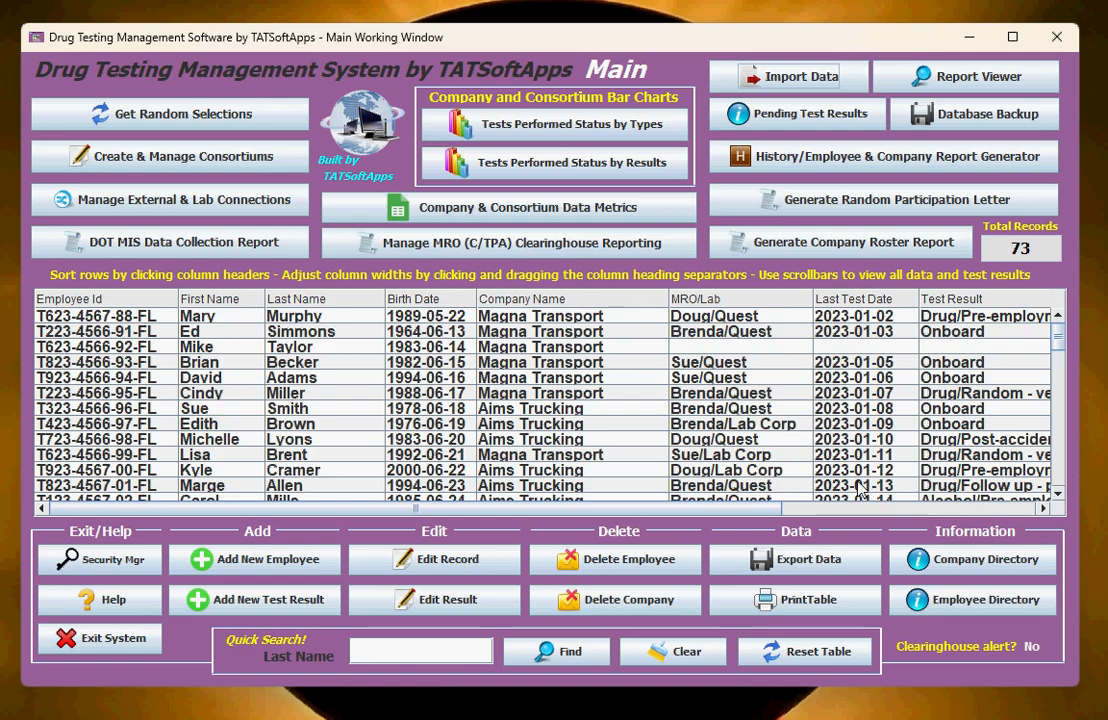
- Review the pre-employment result dated 2023-01-12, and open the Magna Transport random result dated 2023-01-11 for editing, exiting without changing it
{"action": "left_click", "coordinate": [885, 470]}
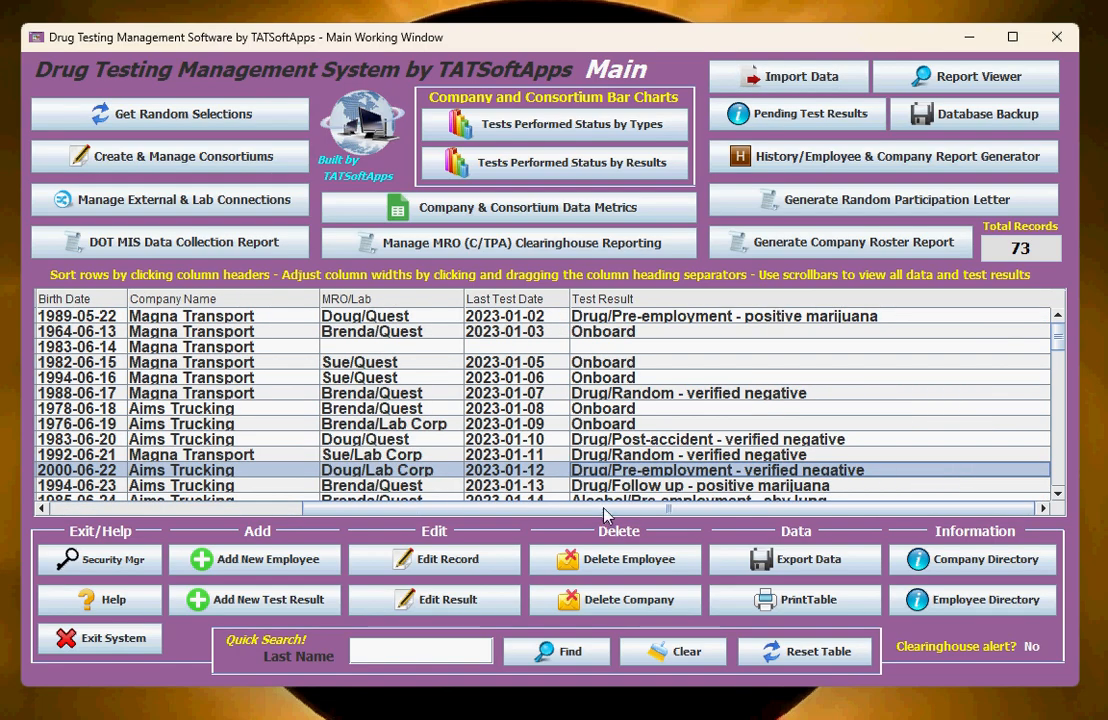
{"action": "left_click_drag", "start_coordinate": [422, 511], "coordinate": [120, 511]}
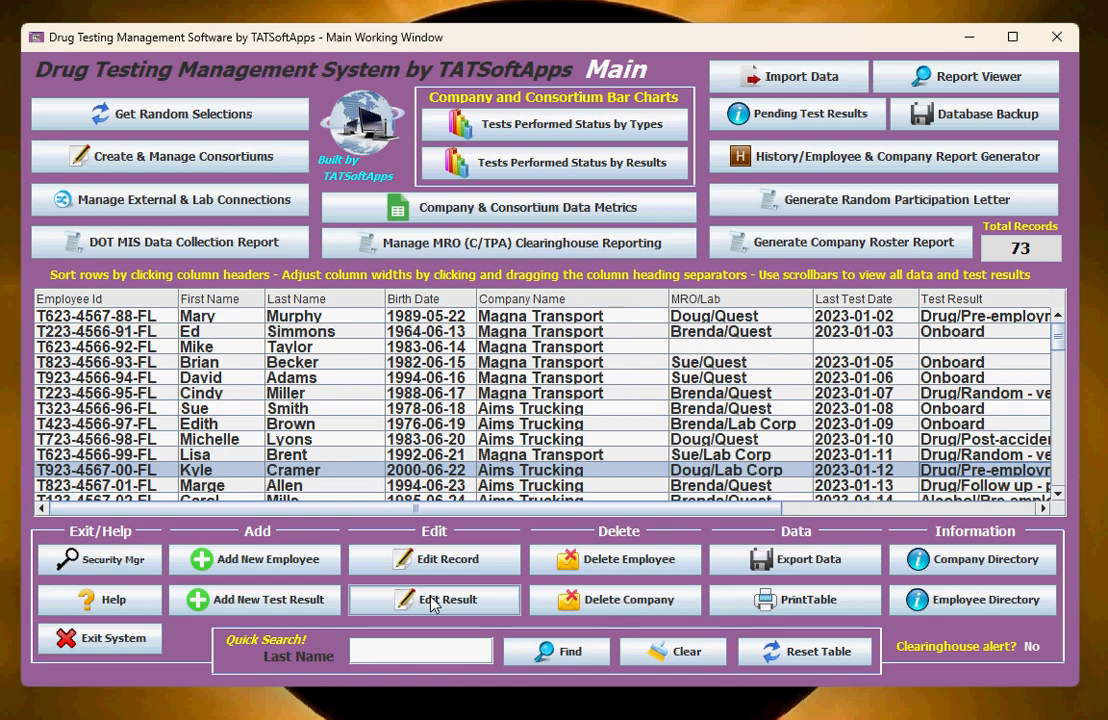
{"action": "left_click", "coordinate": [938, 456]}
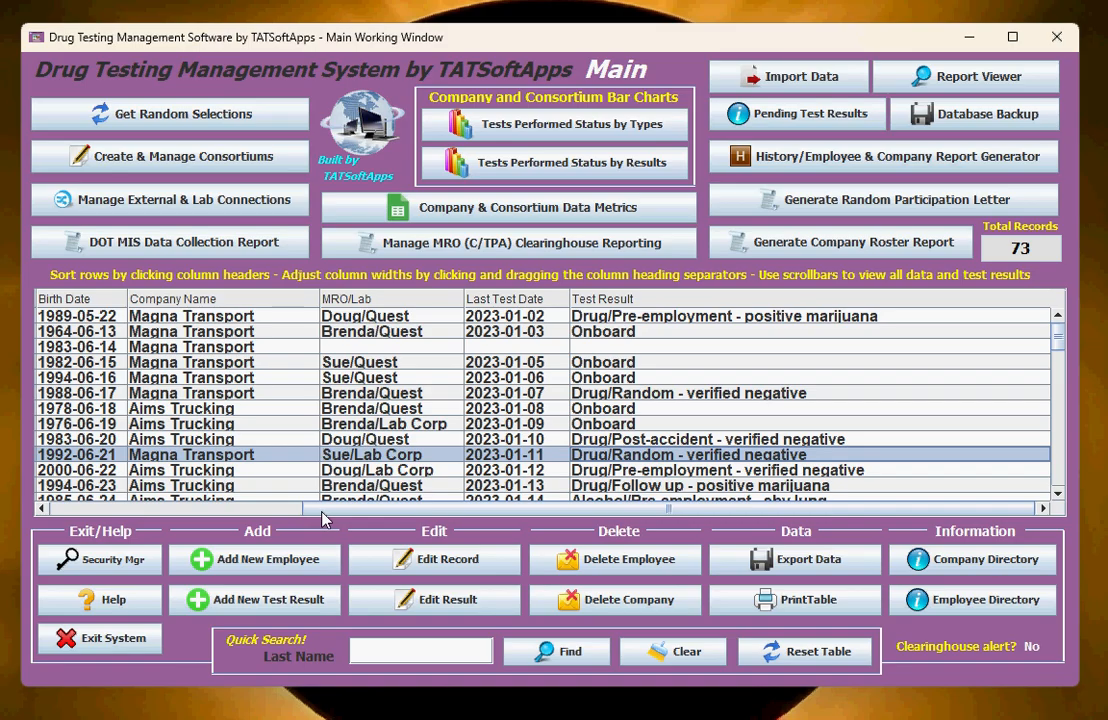
{"action": "left_click_drag", "start_coordinate": [322, 512], "coordinate": [62, 512]}
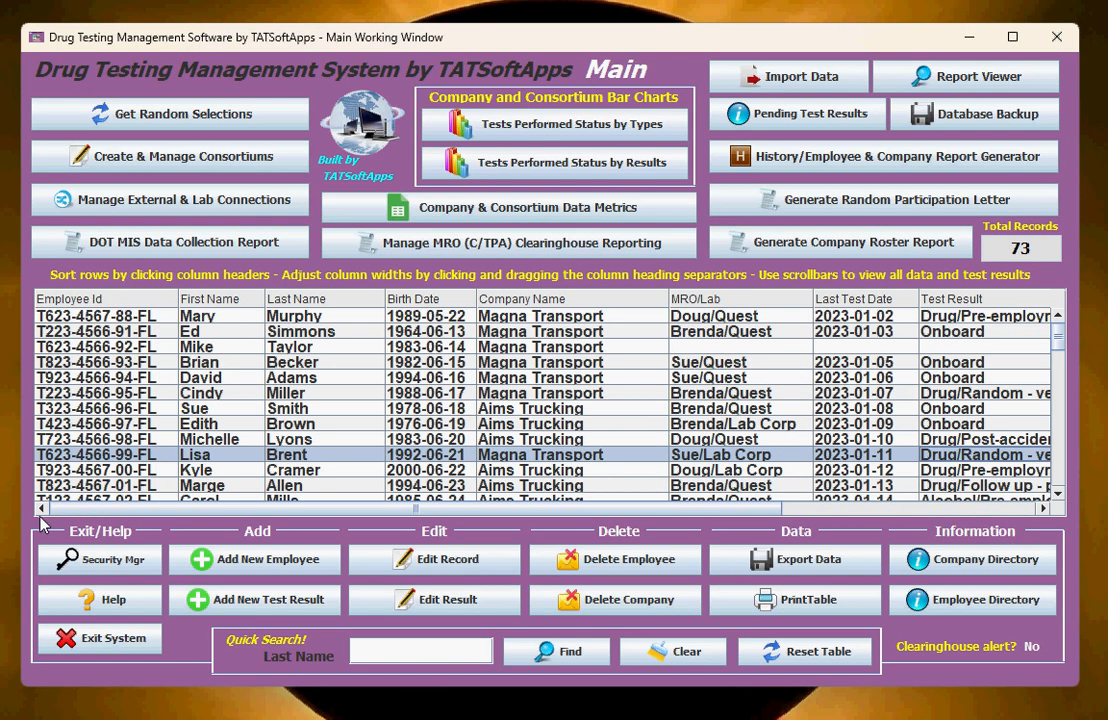
{"action": "left_click", "coordinate": [426, 600]}
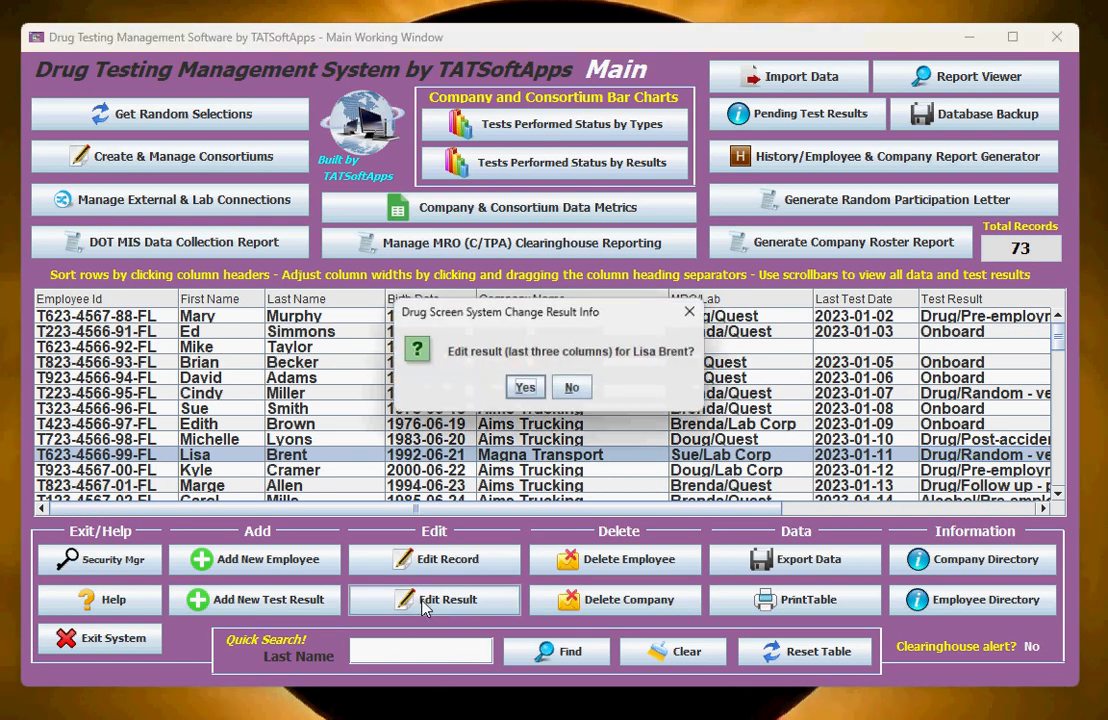
{"action": "left_click", "coordinate": [527, 390]}
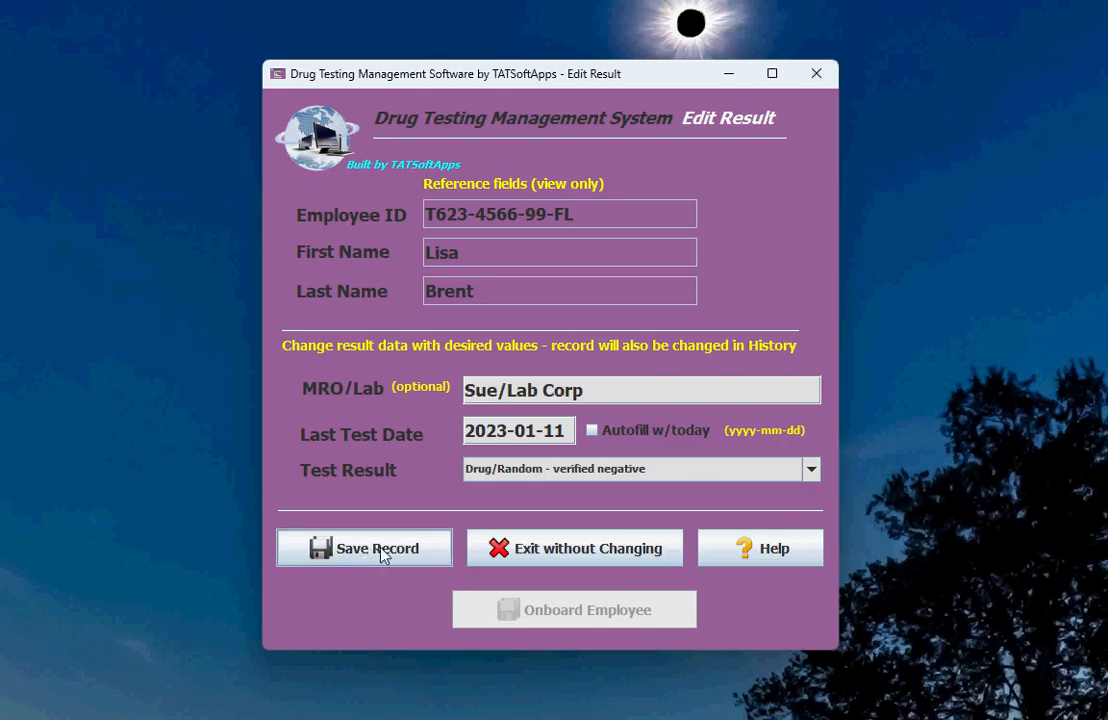
{"action": "left_click", "coordinate": [572, 558]}
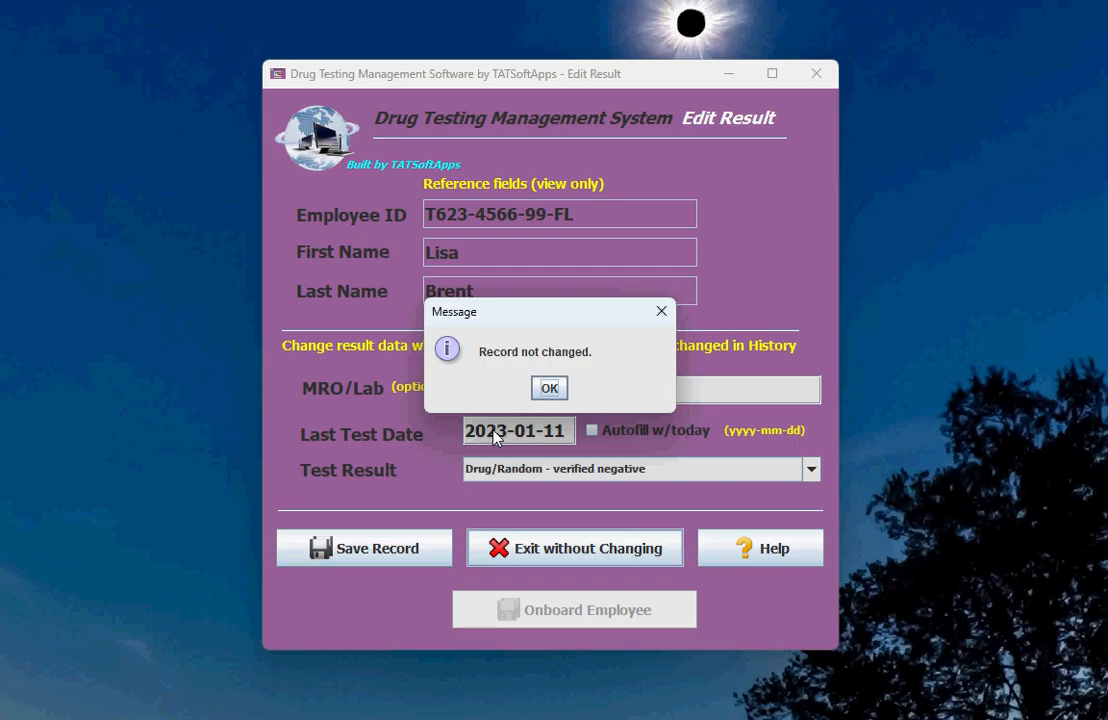
{"action": "left_click", "coordinate": [550, 390]}
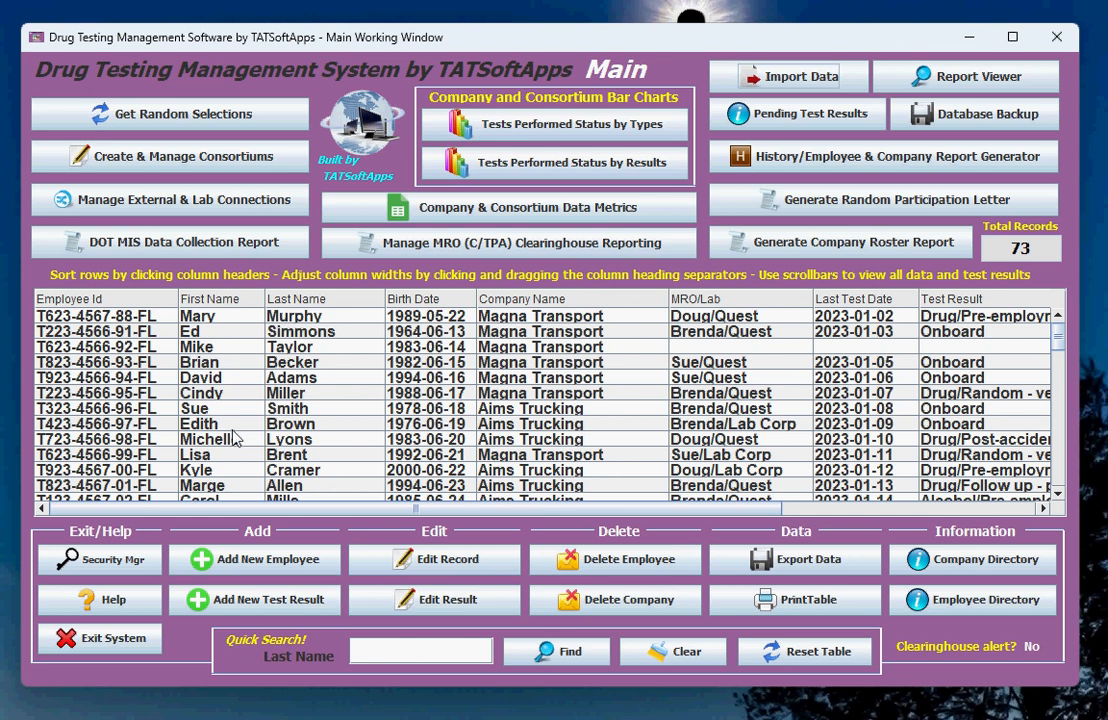
- Read the result editor's help for the Aims Trucking pre-employment result dated 2023-01-12, and exit without changing the record
{"action": "left_click", "coordinate": [935, 470]}
{"action": "left_click", "coordinate": [416, 614]}
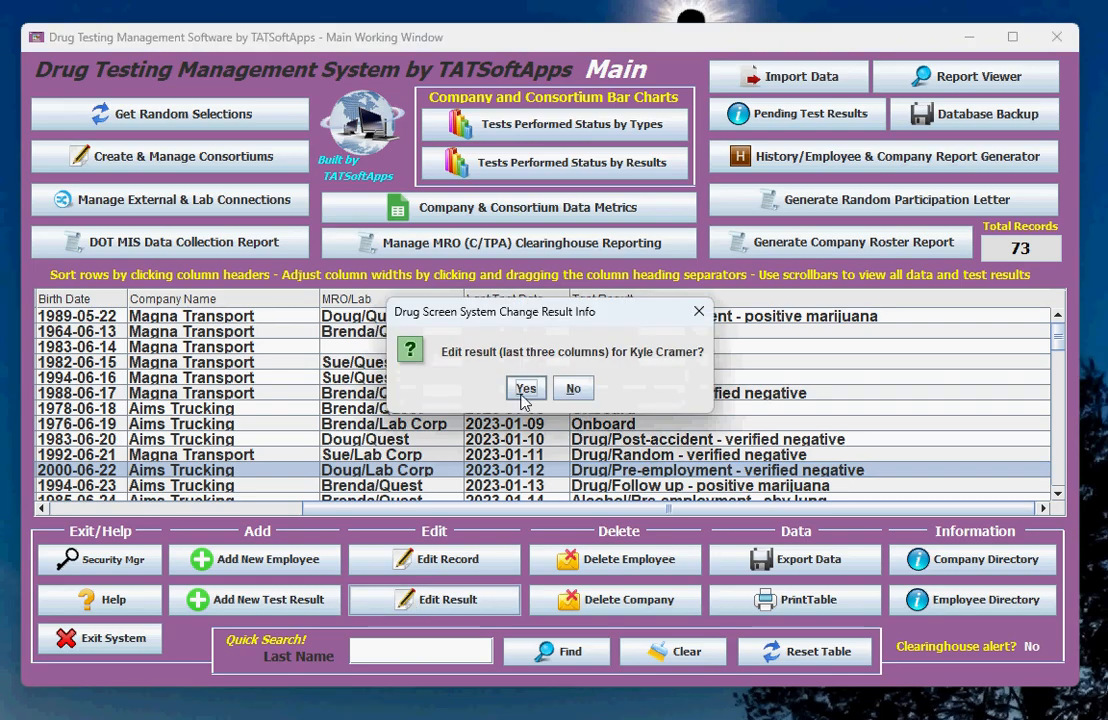
{"action": "left_click", "coordinate": [525, 388]}
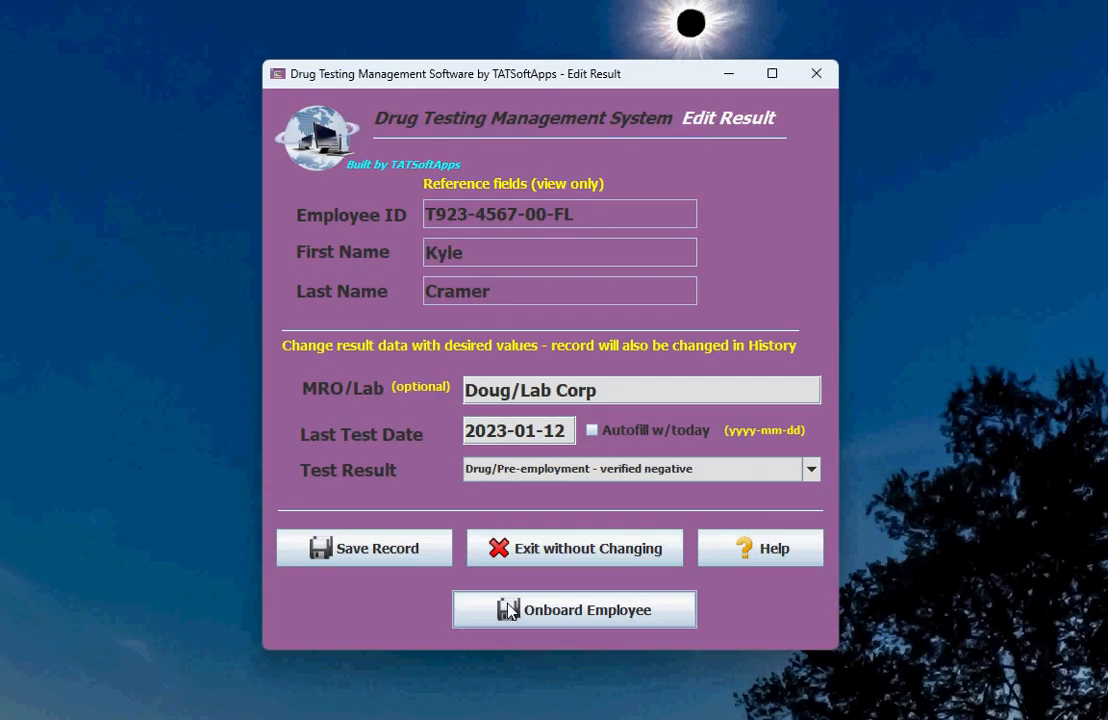
{"action": "left_click", "coordinate": [742, 562]}
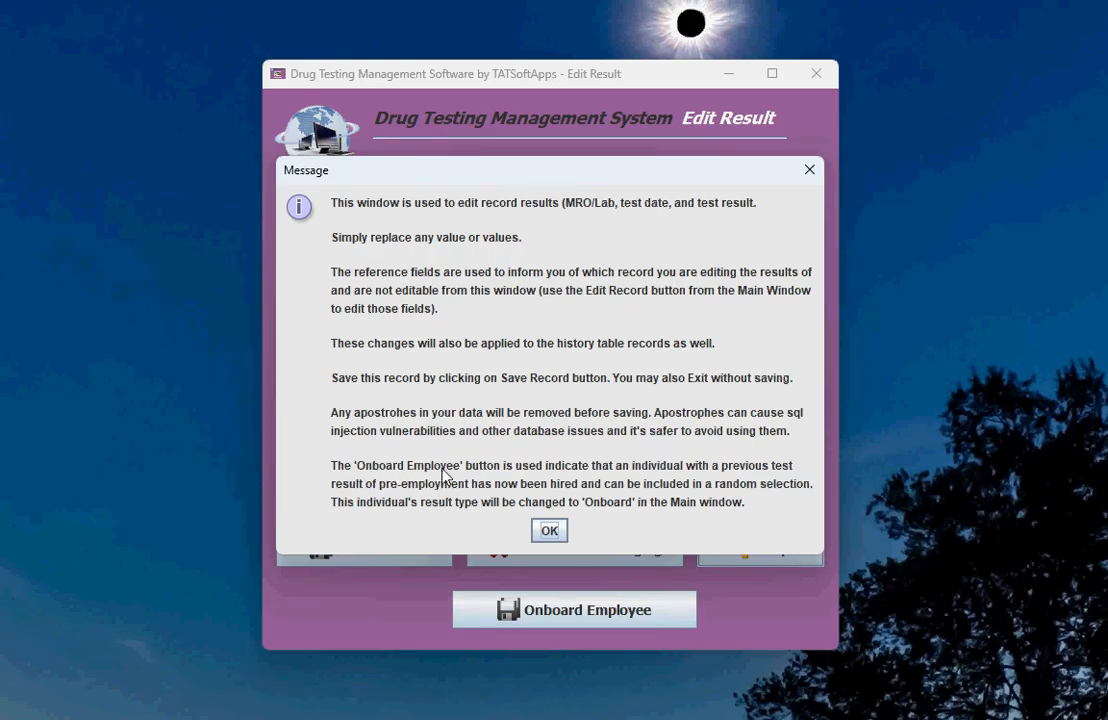
{"action": "left_click", "coordinate": [548, 532]}
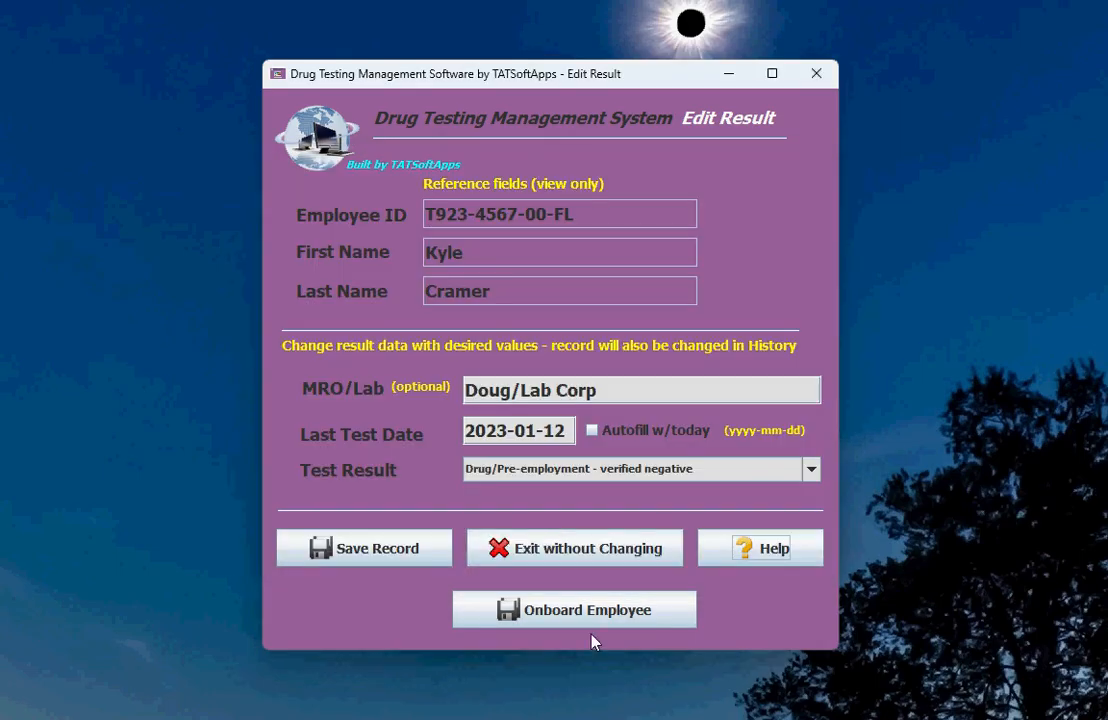
{"action": "left_click", "coordinate": [519, 552]}
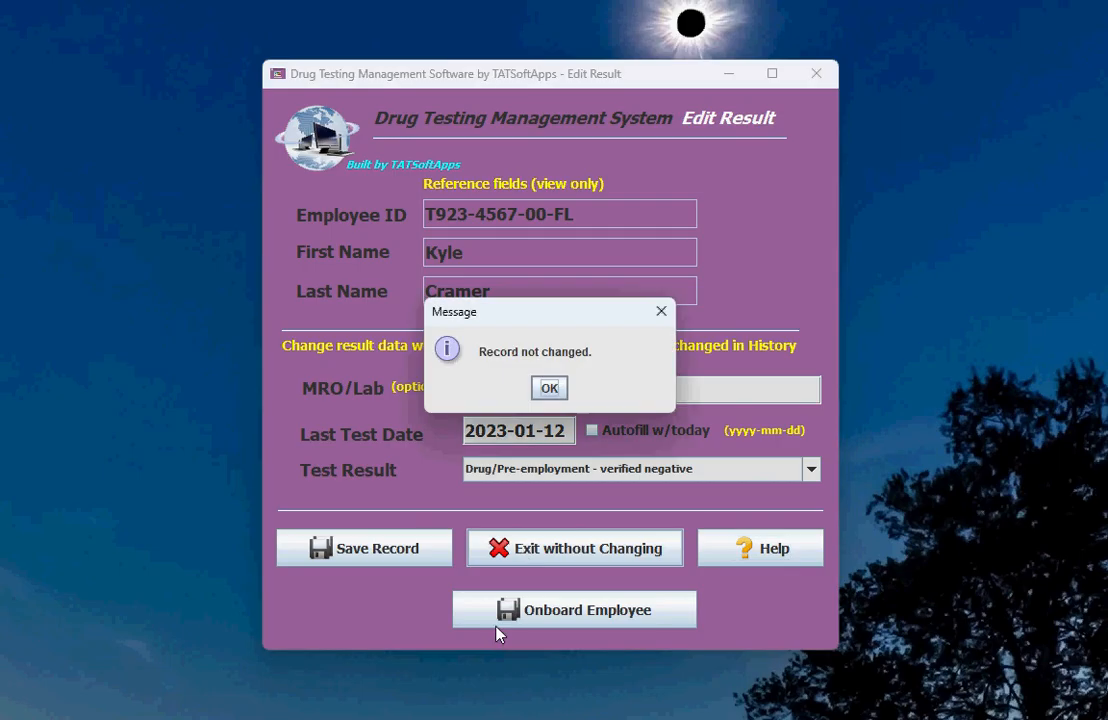
{"action": "left_click", "coordinate": [548, 389]}
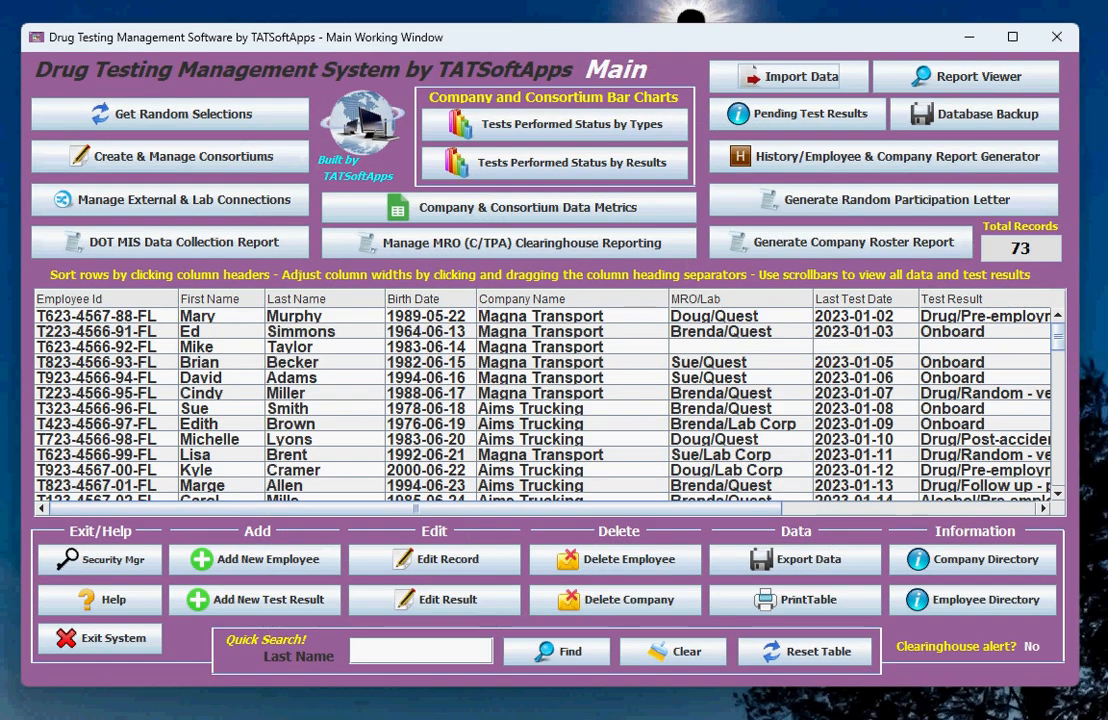